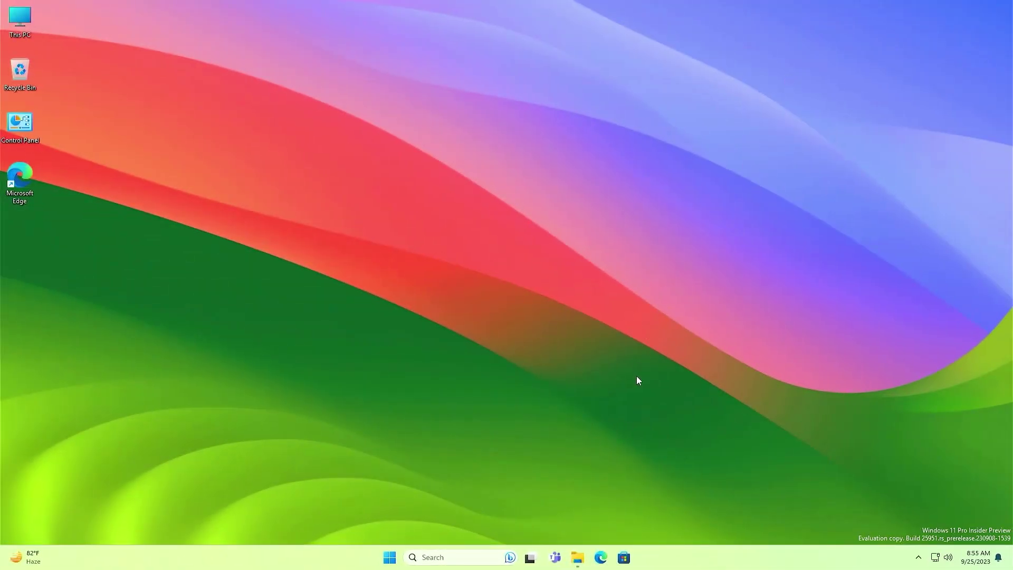
- Launch Rufus 4.2 from the Downloads folder with administrator rights
{"action": "left_click", "coordinate": [577, 557]}
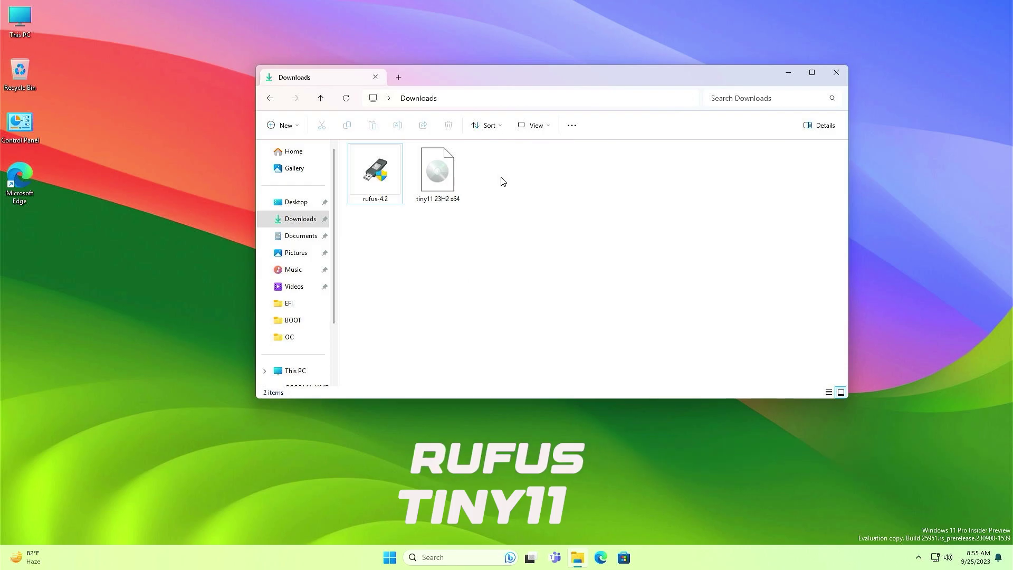
{"action": "left_click_drag", "start_coordinate": [499, 178], "coordinate": [365, 189]}
{"action": "left_click", "coordinate": [400, 270]}
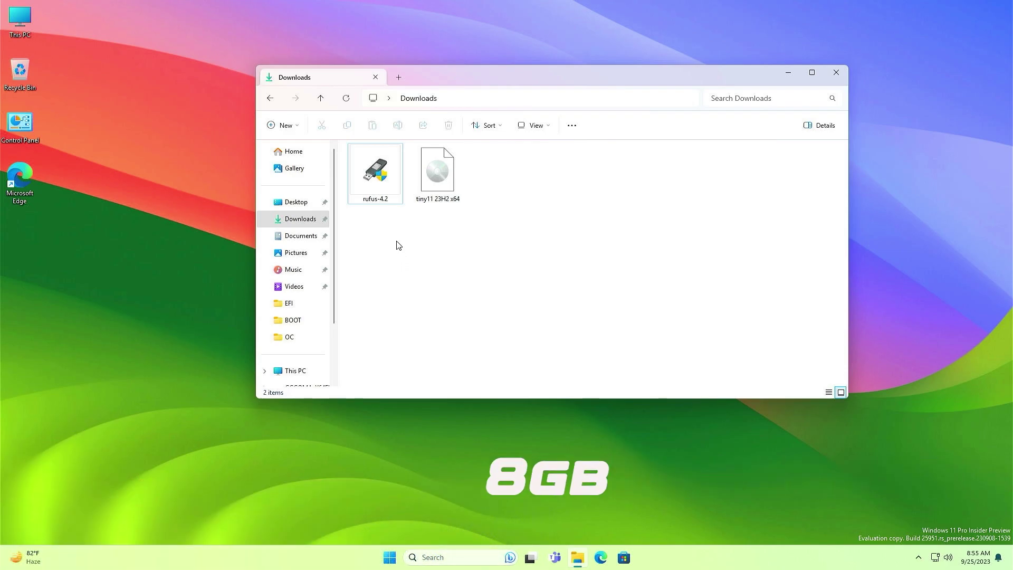
{"action": "double_click", "coordinate": [376, 170]}
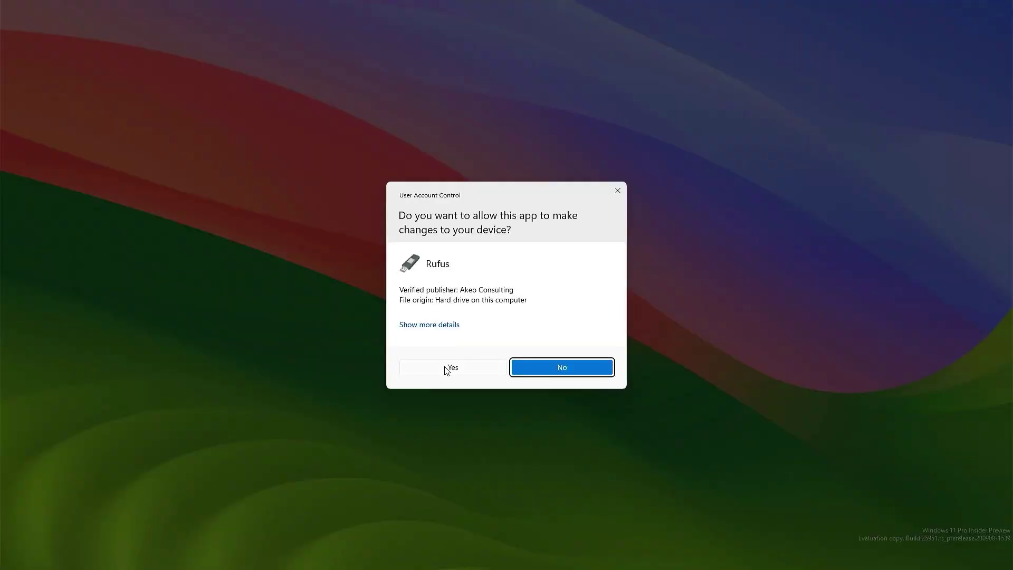
{"action": "left_click", "coordinate": [447, 370]}
{"action": "left_click", "coordinate": [545, 291]}
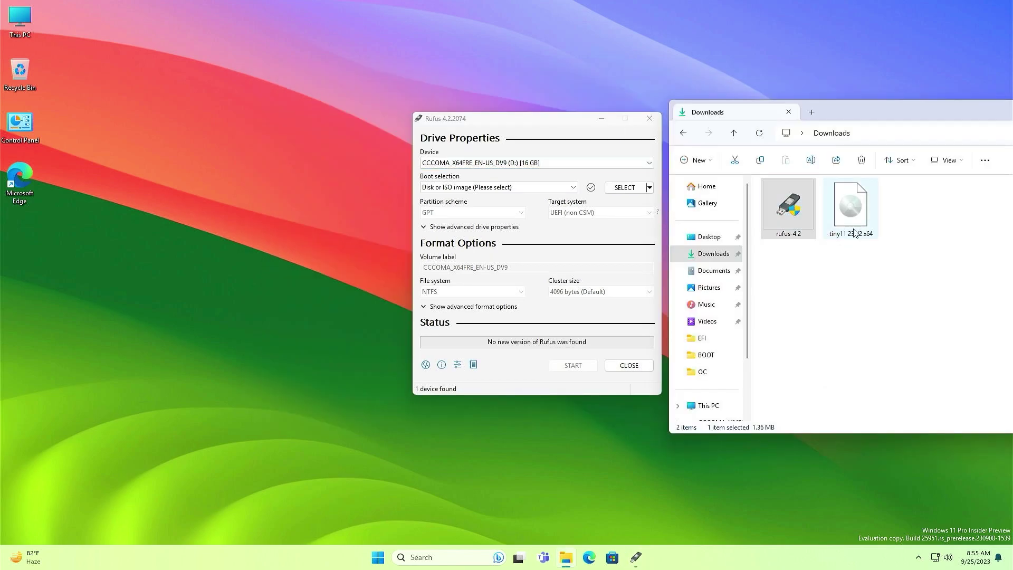
- Load the tiny11 23H2 x64 ISO into Rufus as the boot image
{"action": "left_click", "coordinate": [854, 210]}
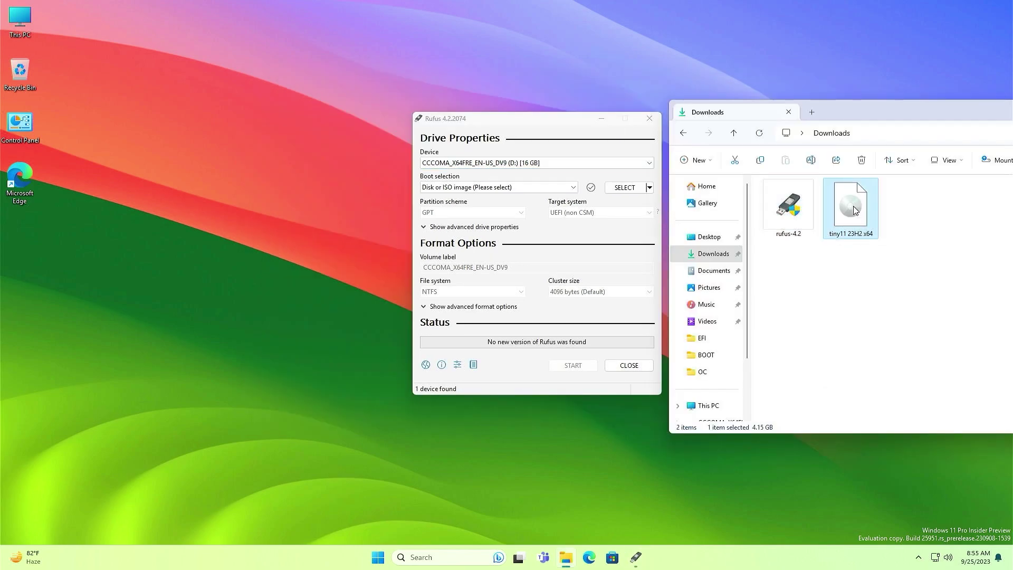
{"action": "left_click_drag", "start_coordinate": [855, 210], "coordinate": [520, 227]}
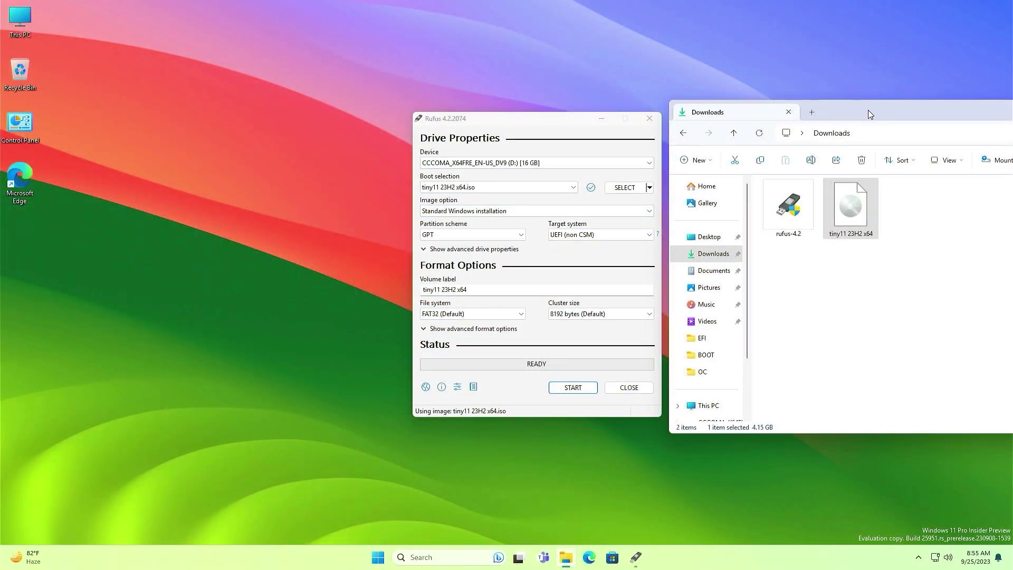
{"action": "left_click_drag", "start_coordinate": [869, 109], "coordinate": [432, 142]}
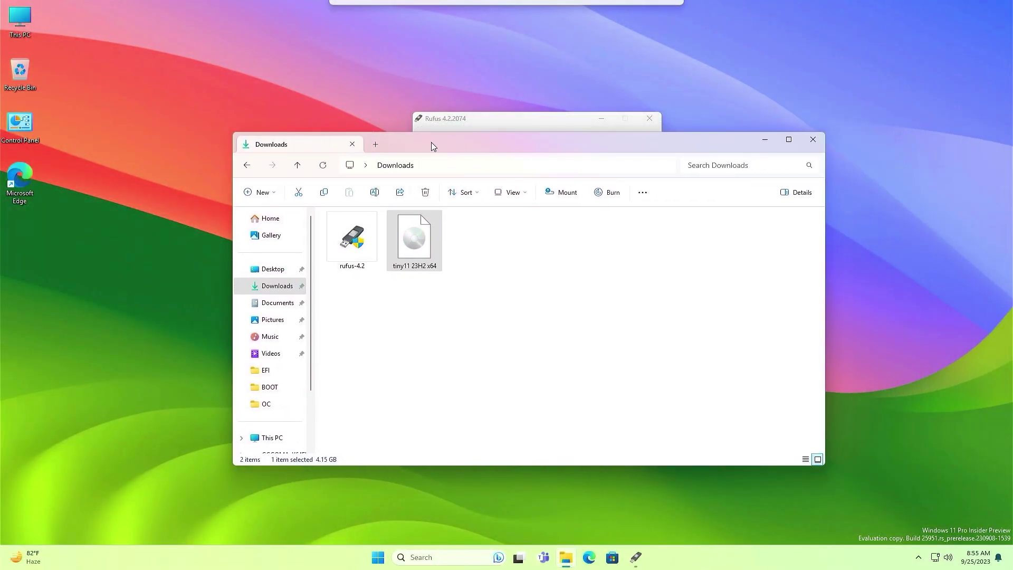
- Close the Downloads window, leaving Rufus alone on the desktop
{"action": "left_click", "coordinate": [812, 140]}
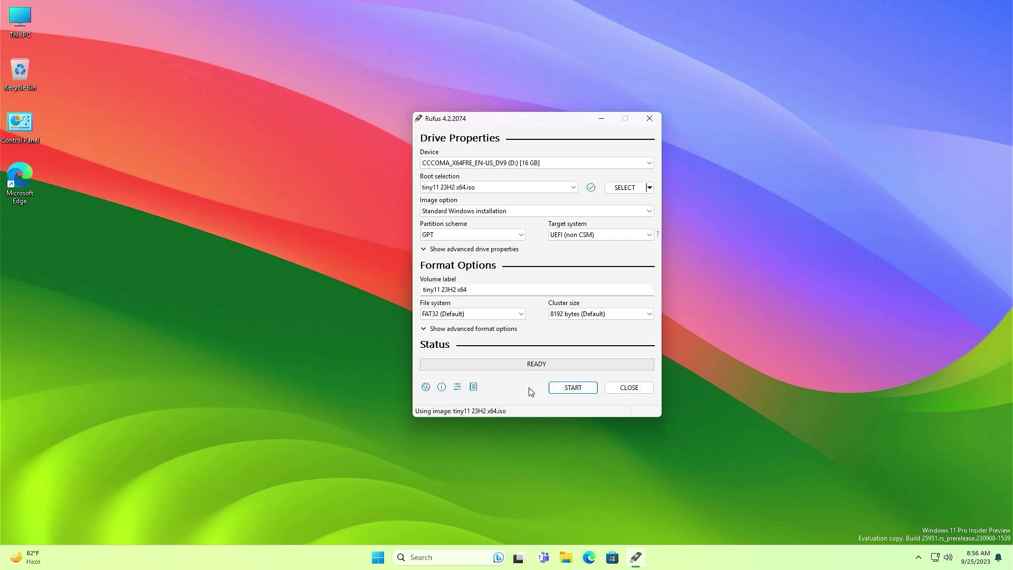
- Start the write and add the option to create a local account during setup
{"action": "left_click", "coordinate": [574, 389]}
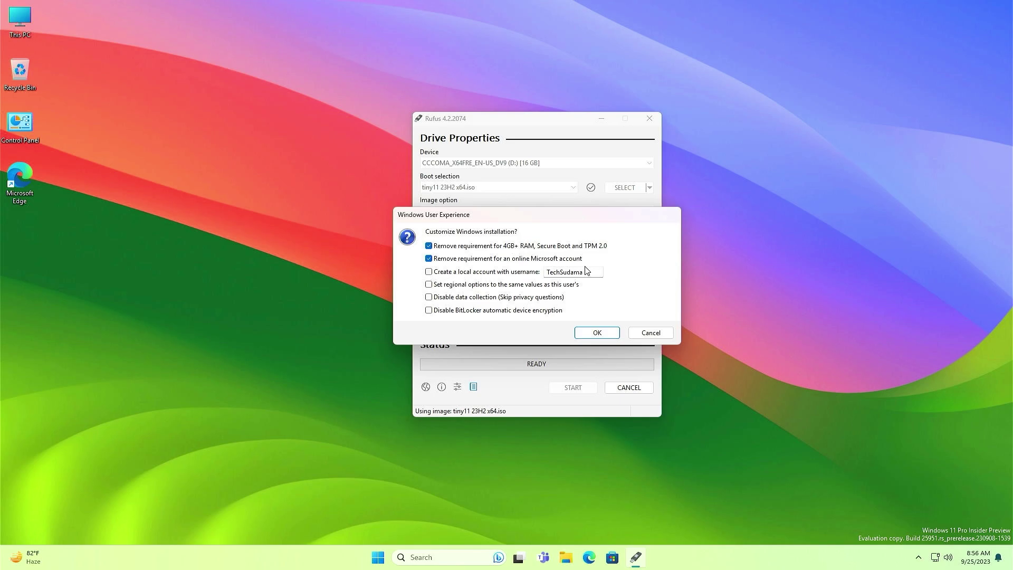
{"action": "left_click", "coordinate": [428, 271]}
- Confirm the customizations and drive erase, write tiny11 to the 16 GB drive, then close Rufus
{"action": "left_click", "coordinate": [591, 335]}
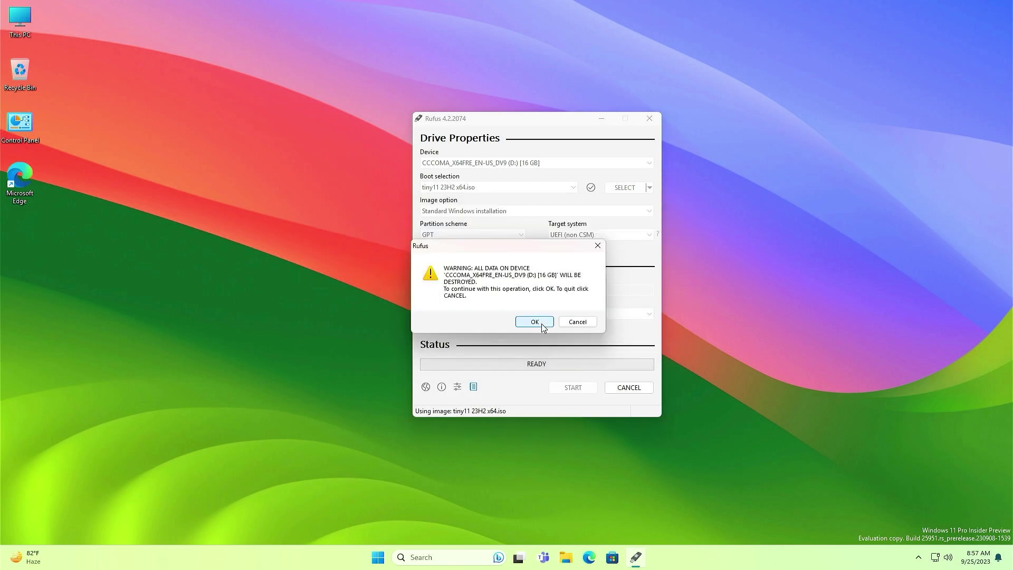
{"action": "left_click", "coordinate": [534, 322]}
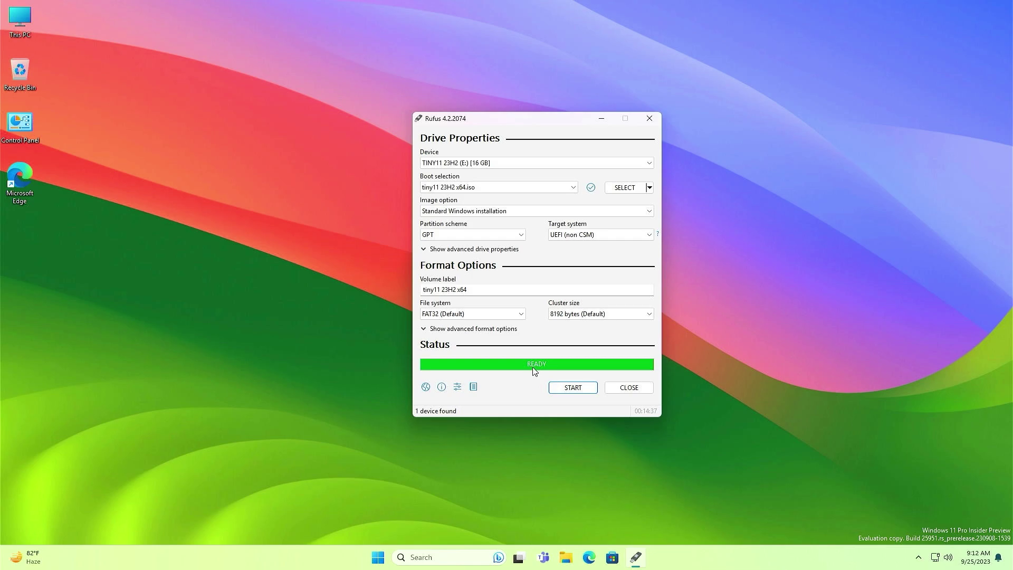
{"action": "left_click", "coordinate": [626, 386]}
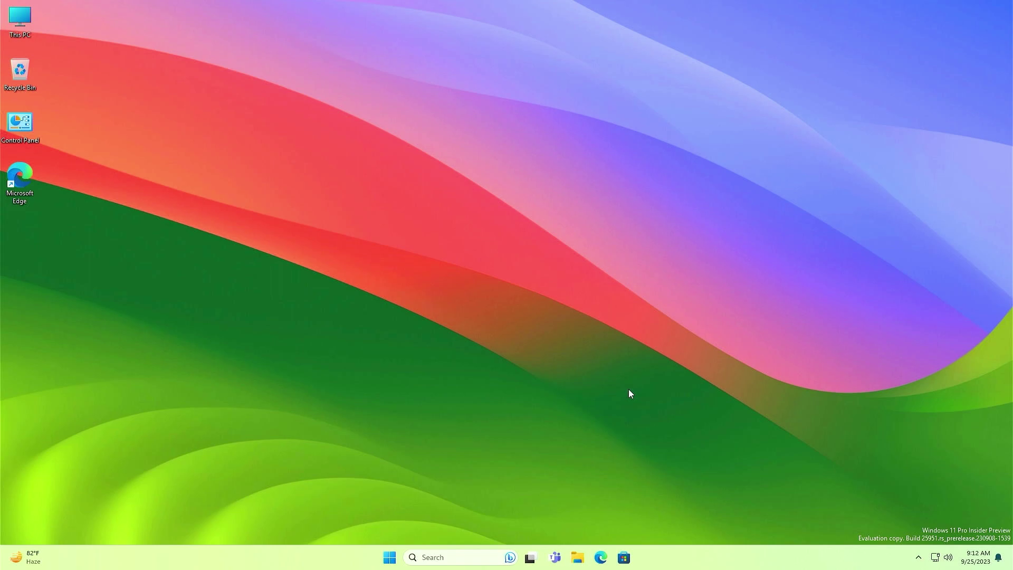
- Restart into the Lenovo BIOS, check Secure Boot is Disabled, and save with F10
{"action": "left_click", "coordinate": [389, 558]}
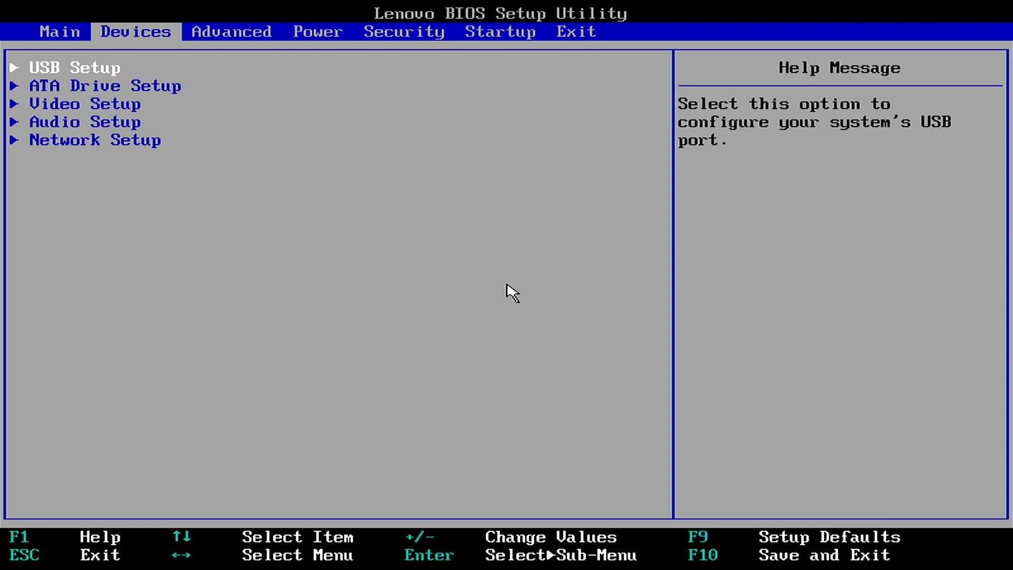
{"action": "key", "text": "Up"}
{"action": "key", "text": "Up"}
{"action": "key", "text": "Up"}
{"action": "key", "text": "Up"}
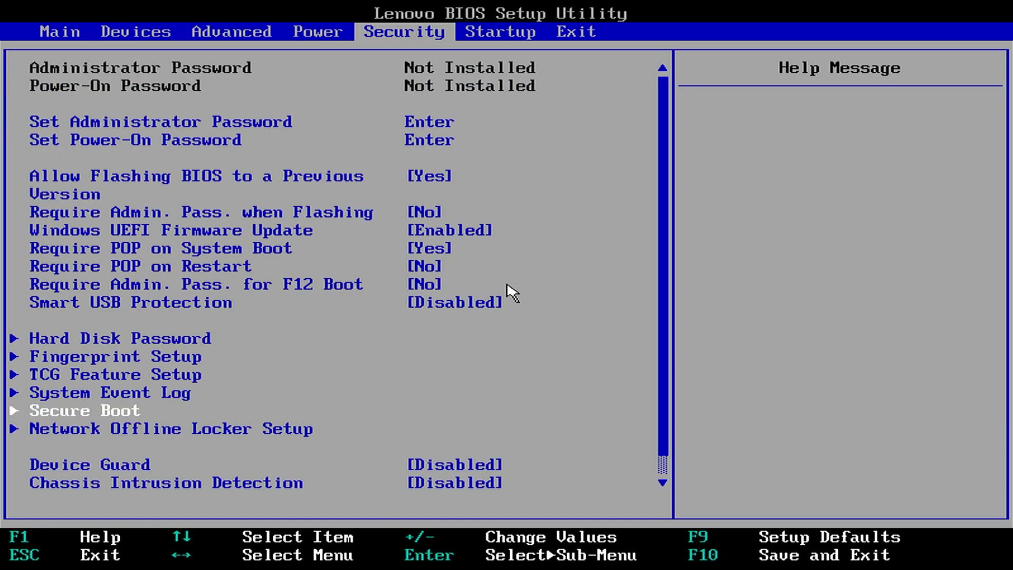
{"action": "key", "text": "Return"}
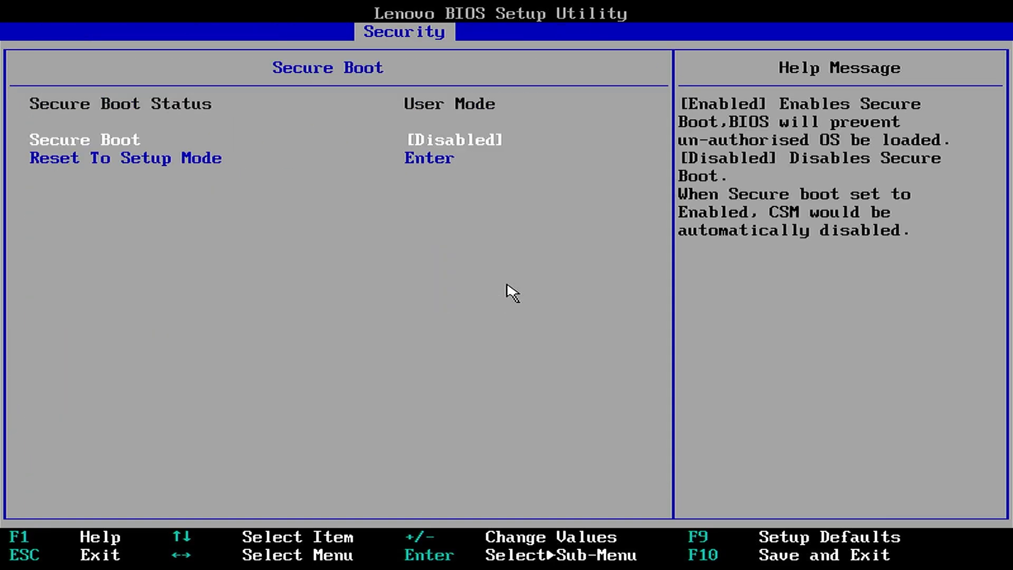
{"action": "key", "text": "F10"}
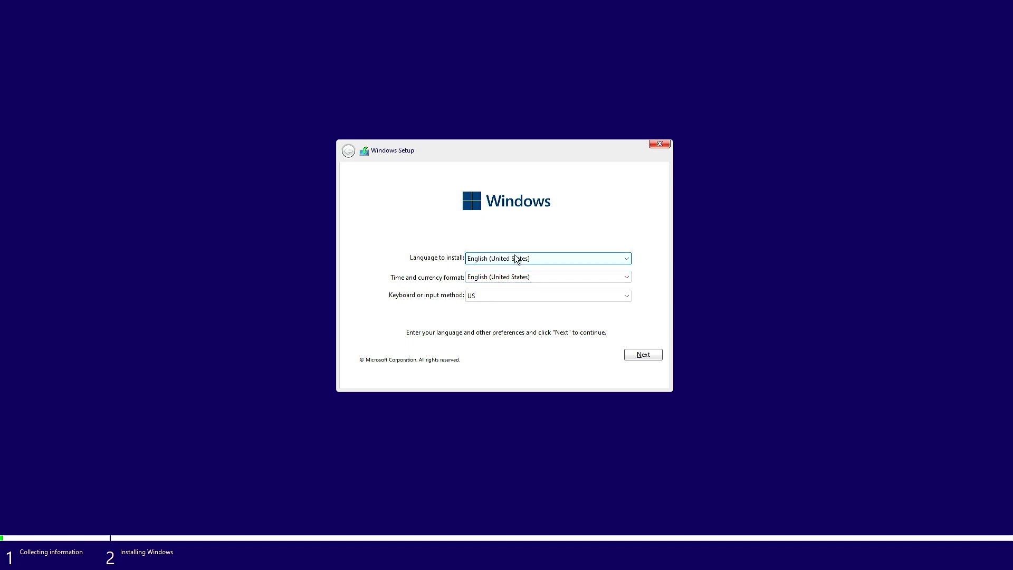
- Keep English (United States) defaults and accept the Microsoft Software License Terms
{"action": "left_click", "coordinate": [634, 357]}
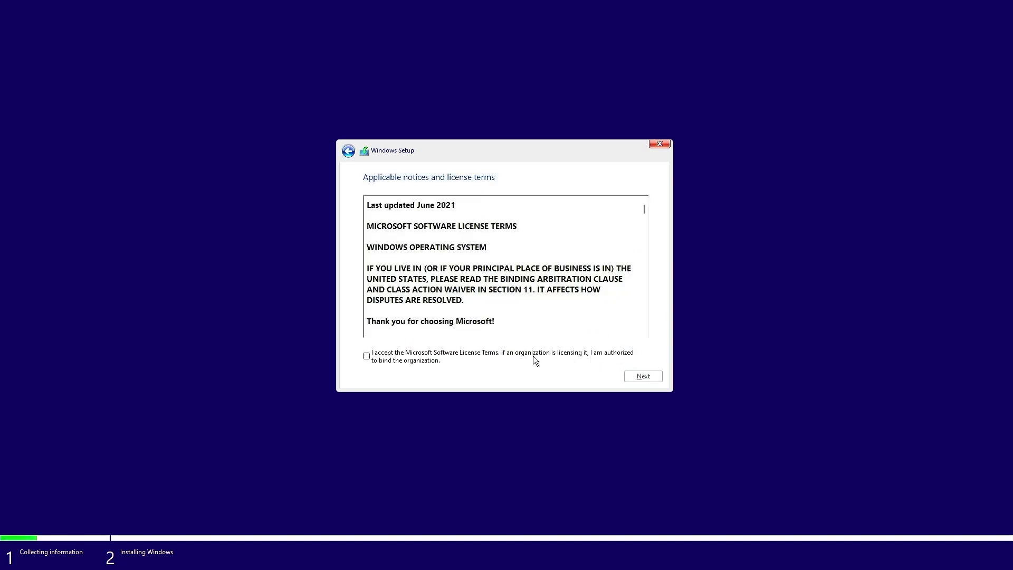
{"action": "left_click", "coordinate": [377, 362]}
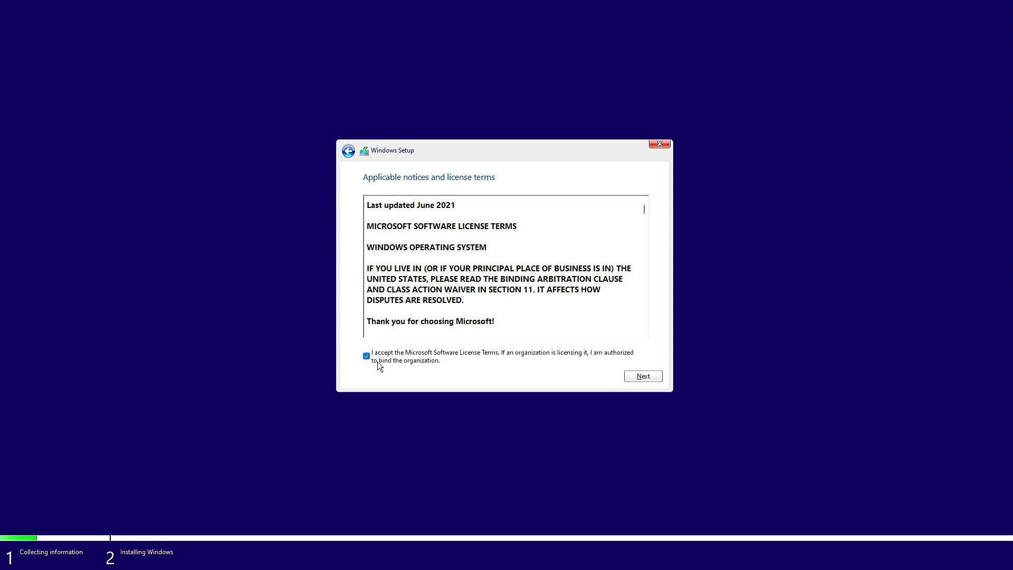
{"action": "left_click", "coordinate": [635, 375]}
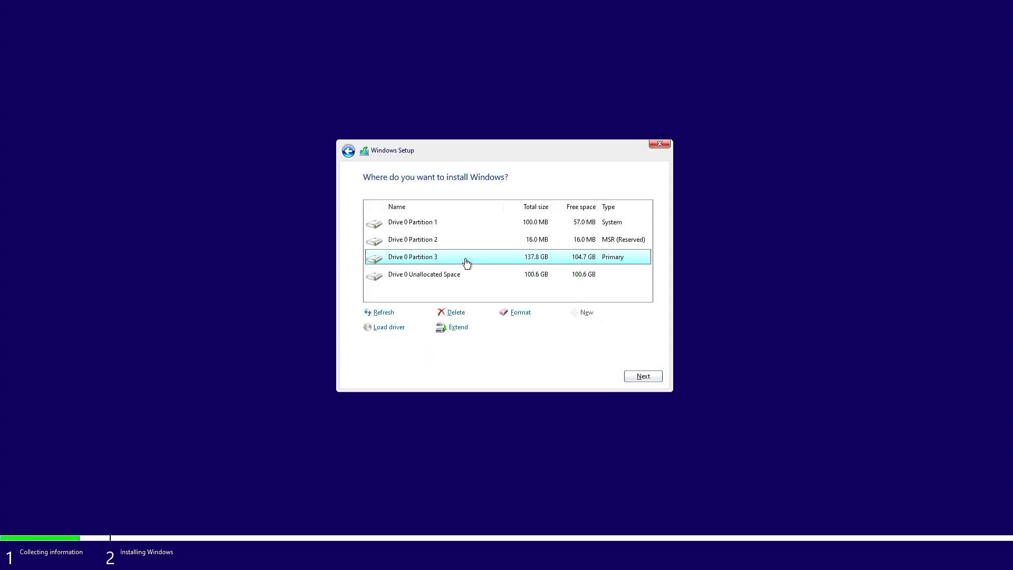
- Delete the existing Drive 0 partitions into unallocated space
{"action": "left_click", "coordinate": [438, 240]}
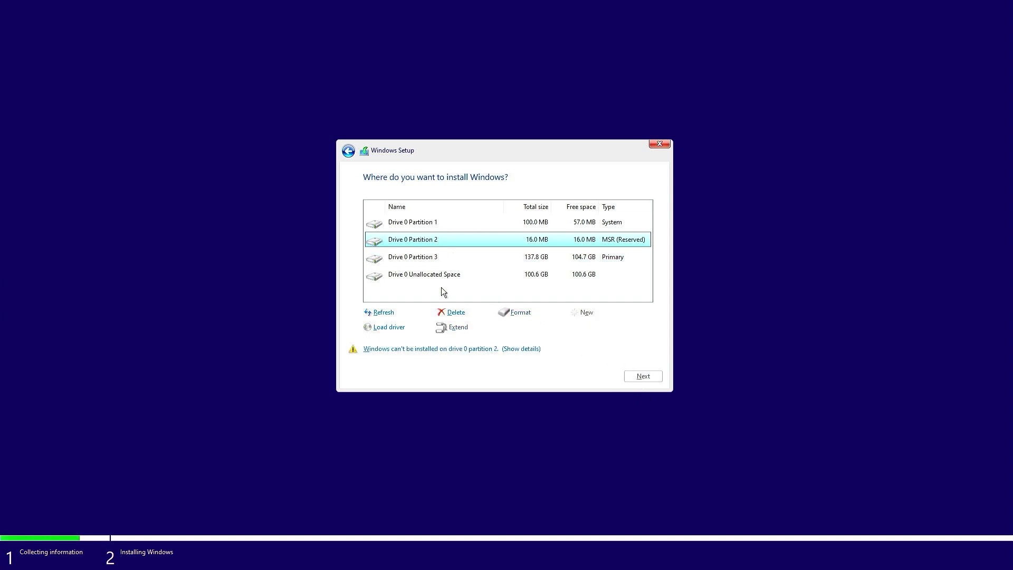
{"action": "left_click", "coordinate": [437, 231]}
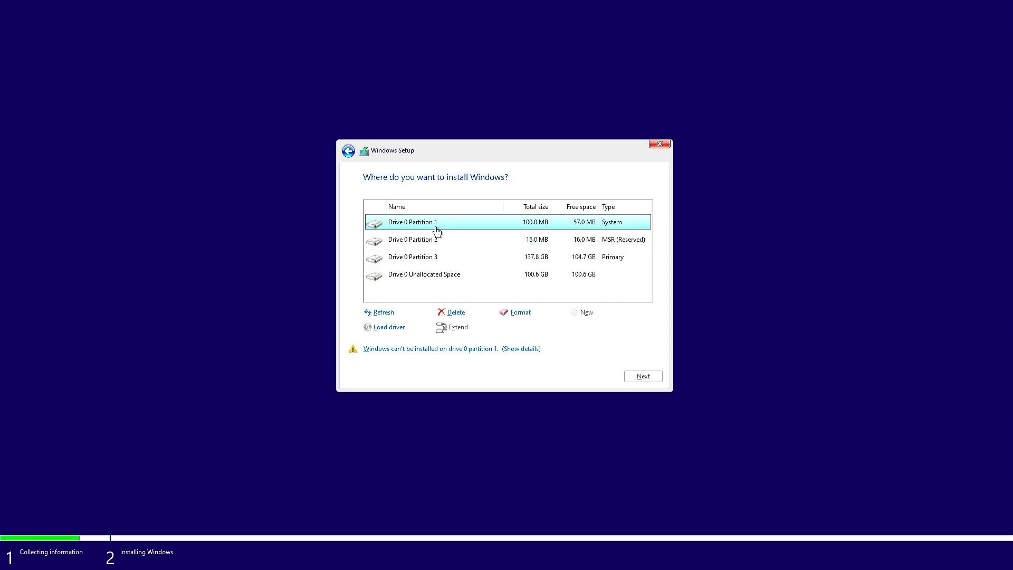
{"action": "left_click", "coordinate": [455, 317]}
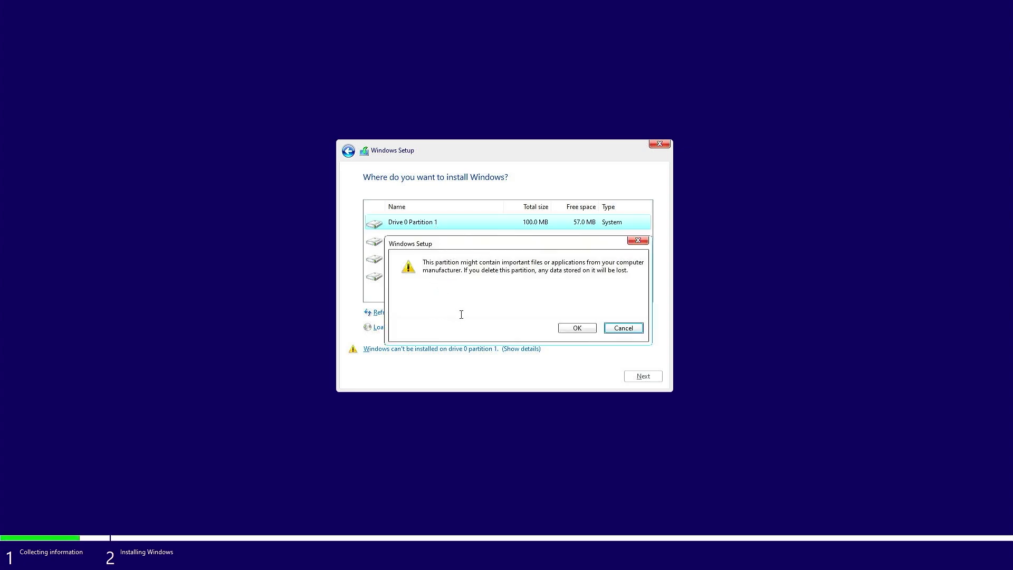
{"action": "left_click", "coordinate": [575, 329]}
{"action": "left_click", "coordinate": [438, 243]}
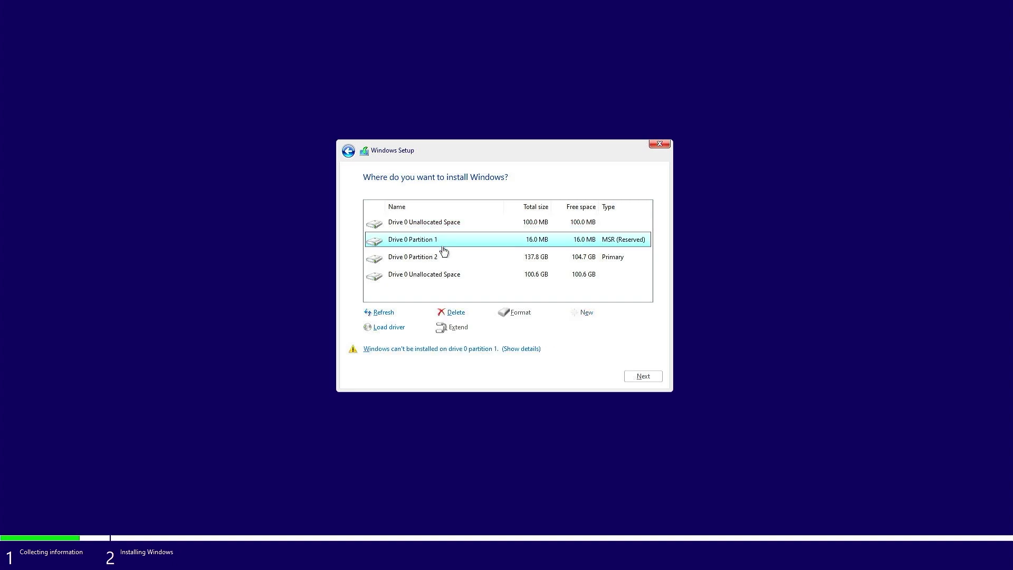
{"action": "left_click", "coordinate": [450, 316]}
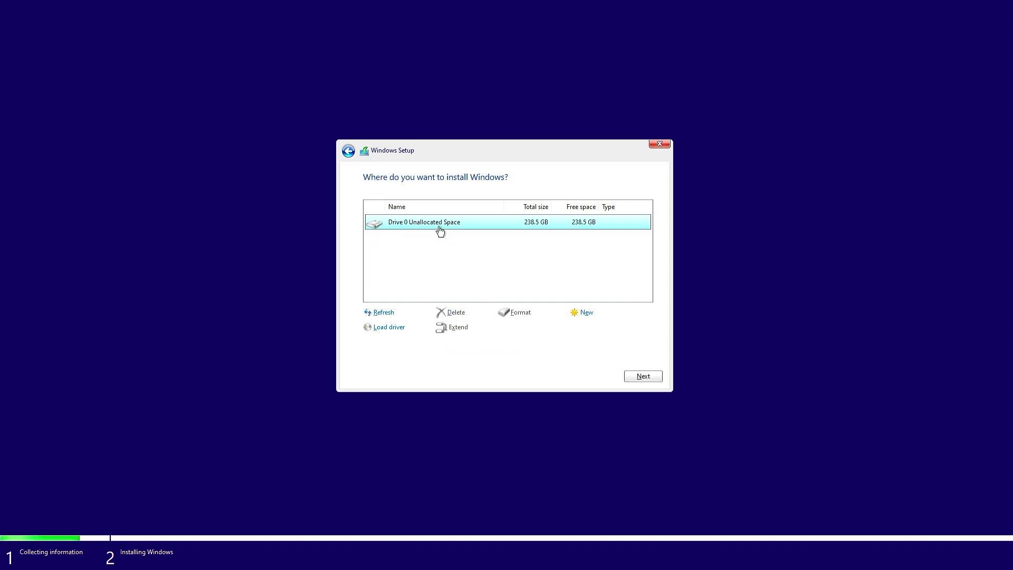
- Create a new full-size partition and install Windows onto Drive 0 Partition 3
{"action": "left_click", "coordinate": [586, 315]}
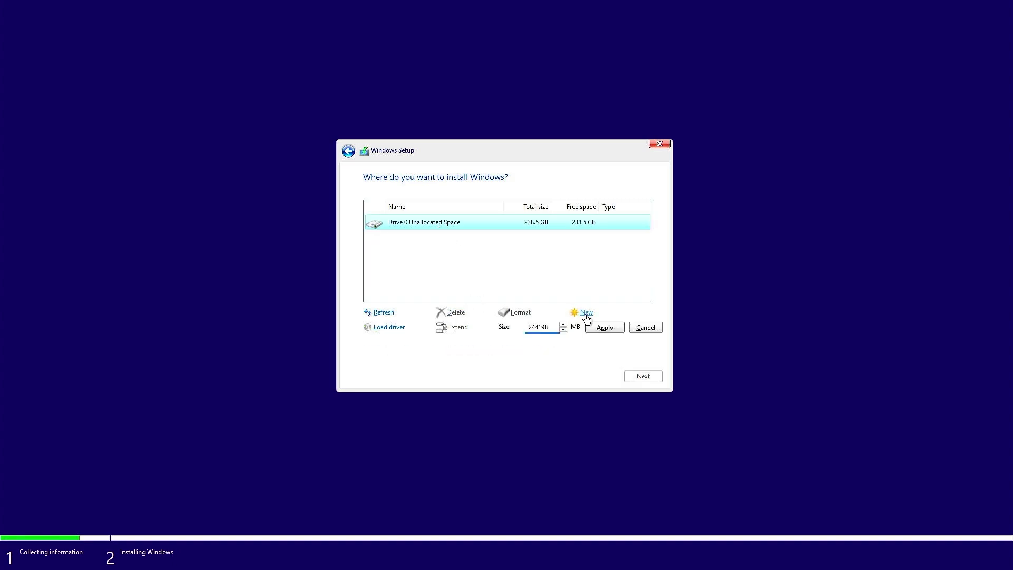
{"action": "left_click", "coordinate": [605, 327]}
{"action": "left_click", "coordinate": [577, 327]}
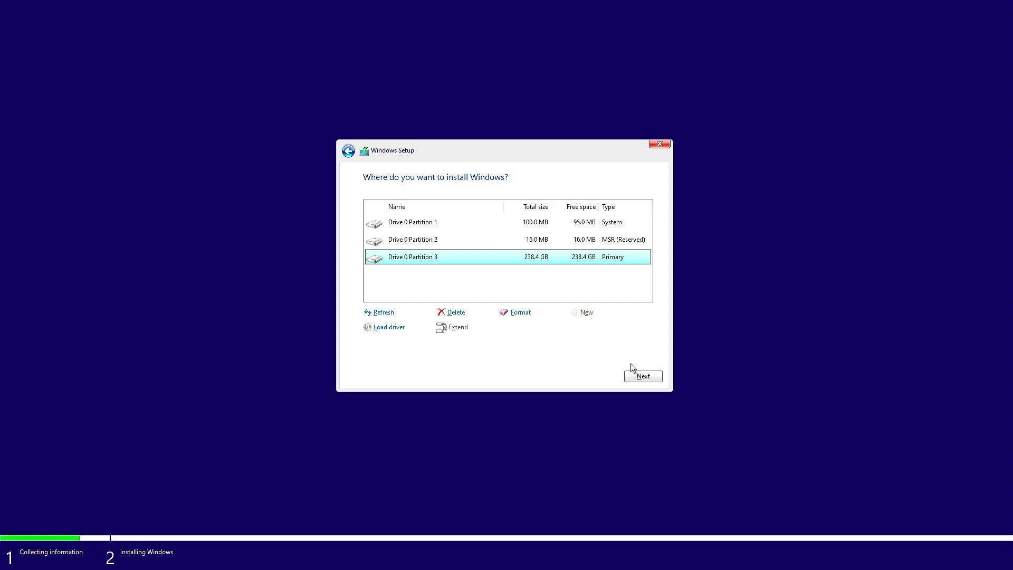
{"action": "left_click", "coordinate": [644, 376]}
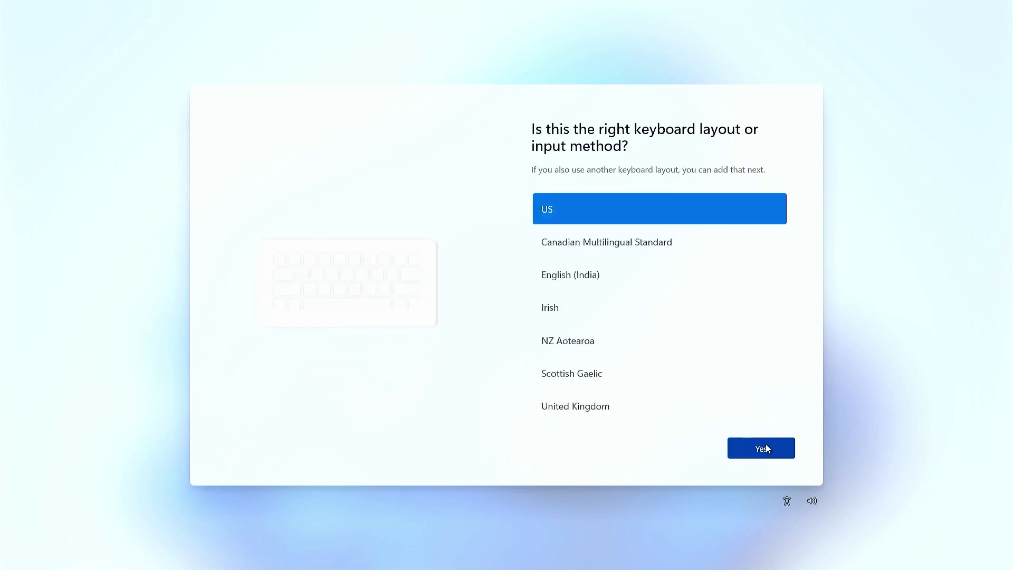
- Accept the US keyboard layout, skip a second layout, and confirm the account name
{"action": "left_click", "coordinate": [766, 448]}
{"action": "left_click", "coordinate": [764, 450]}
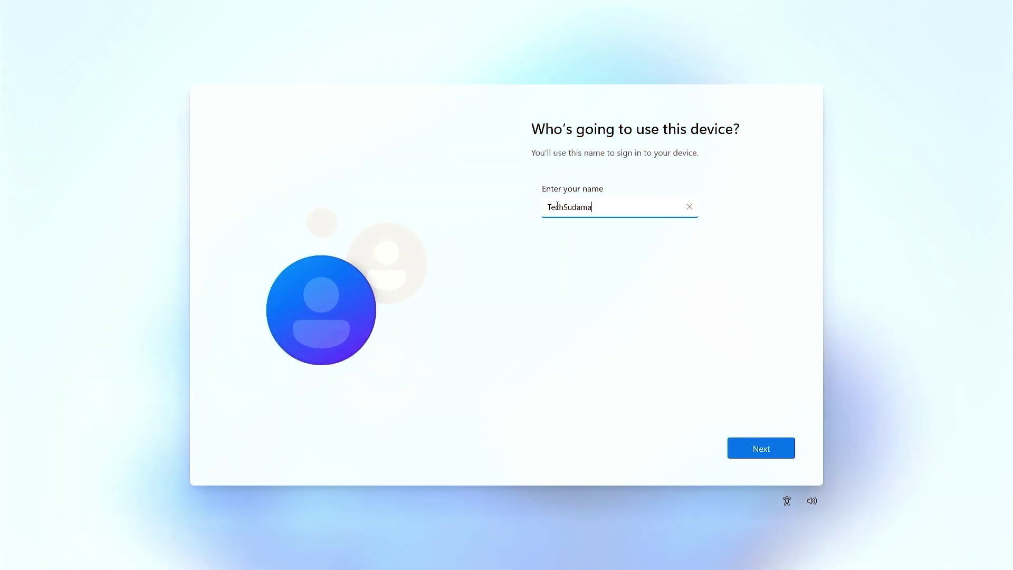
{"action": "left_click", "coordinate": [741, 449]}
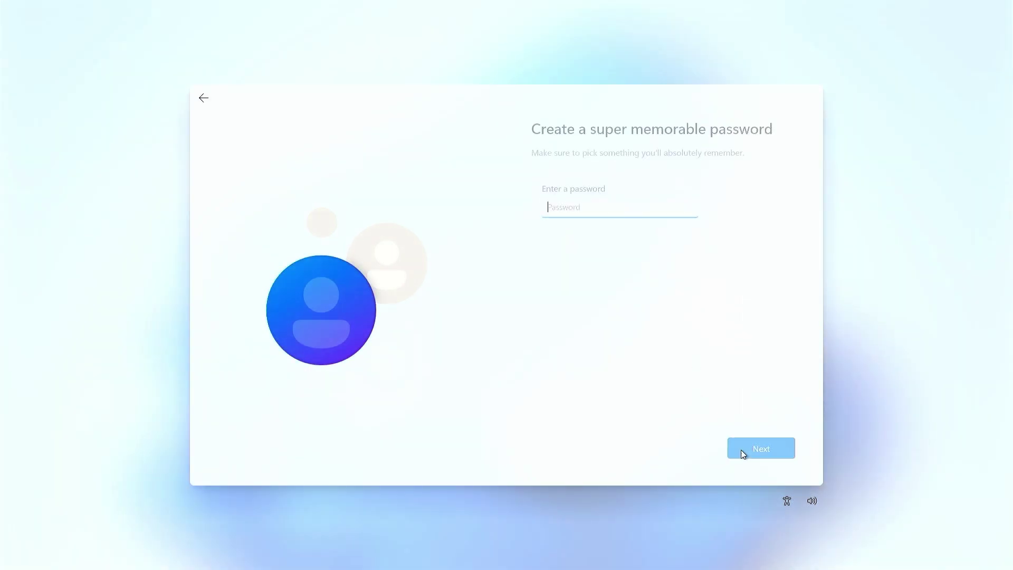
- Set and confirm the local account password
{"action": "type", "text": "****"}
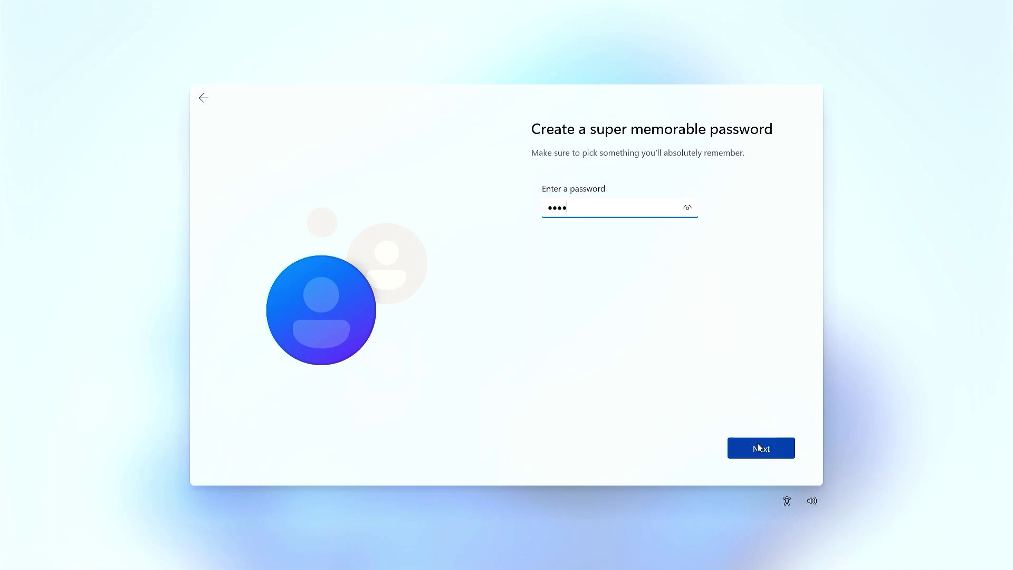
{"action": "left_click", "coordinate": [758, 447]}
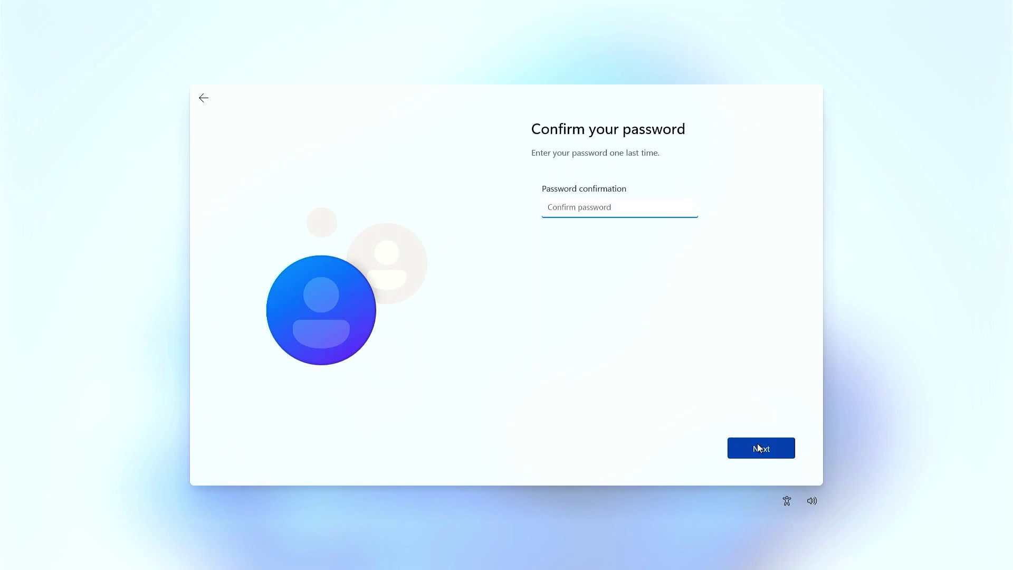
{"action": "type", "text": "****"}
{"action": "left_click", "coordinate": [780, 445]}
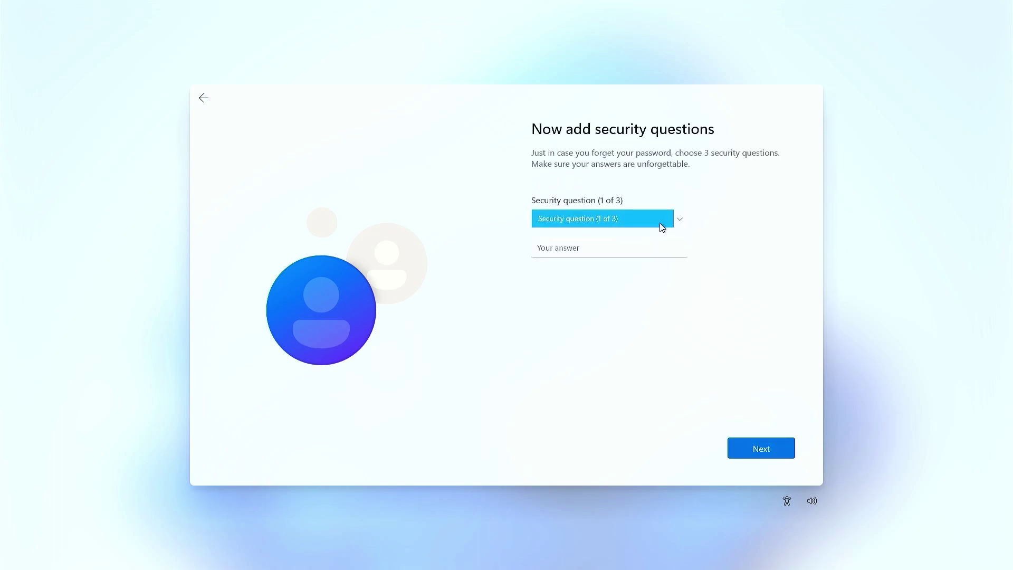
- Fill in the security questions and accept the default privacy settings
{"action": "left_click", "coordinate": [657, 223]}
{"action": "left_click", "coordinate": [768, 452]}
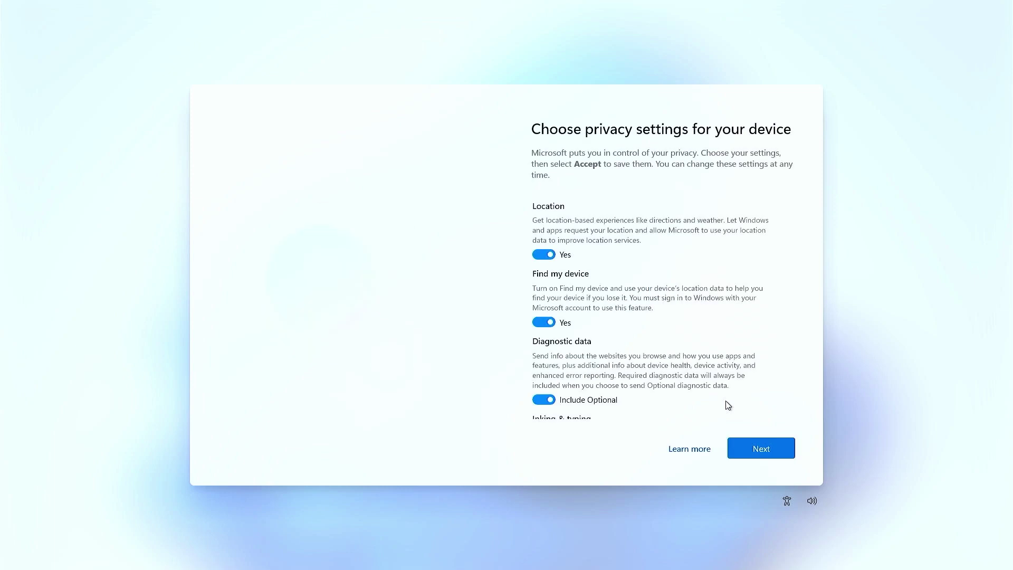
{"action": "left_click_drag", "start_coordinate": [793, 243], "coordinate": [791, 370]}
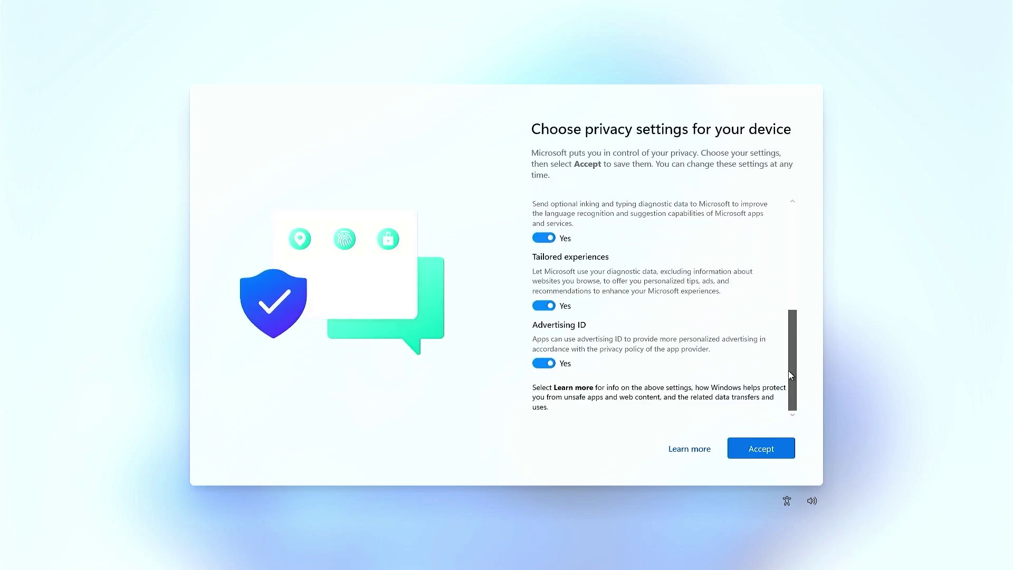
{"action": "left_click", "coordinate": [774, 450]}
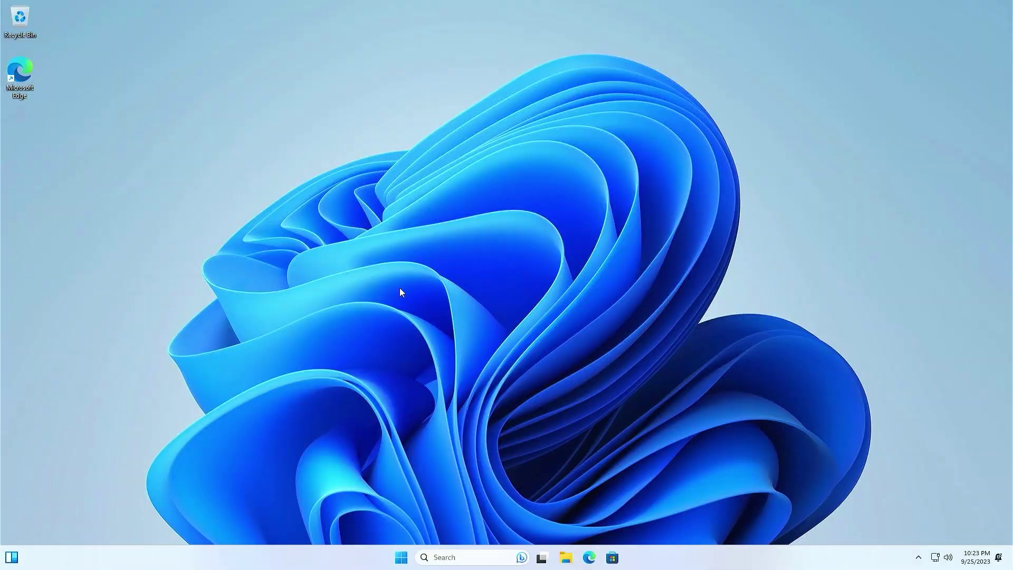
- Browse All apps in Start, then open the pinned Settings to Windows Update
{"action": "left_click", "coordinate": [400, 563]}
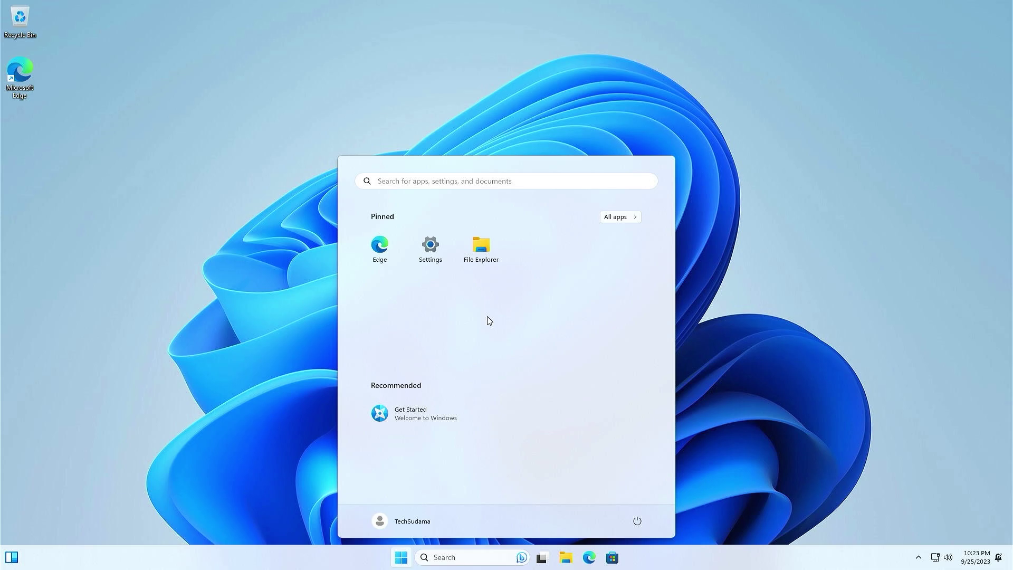
{"action": "left_click", "coordinate": [620, 222]}
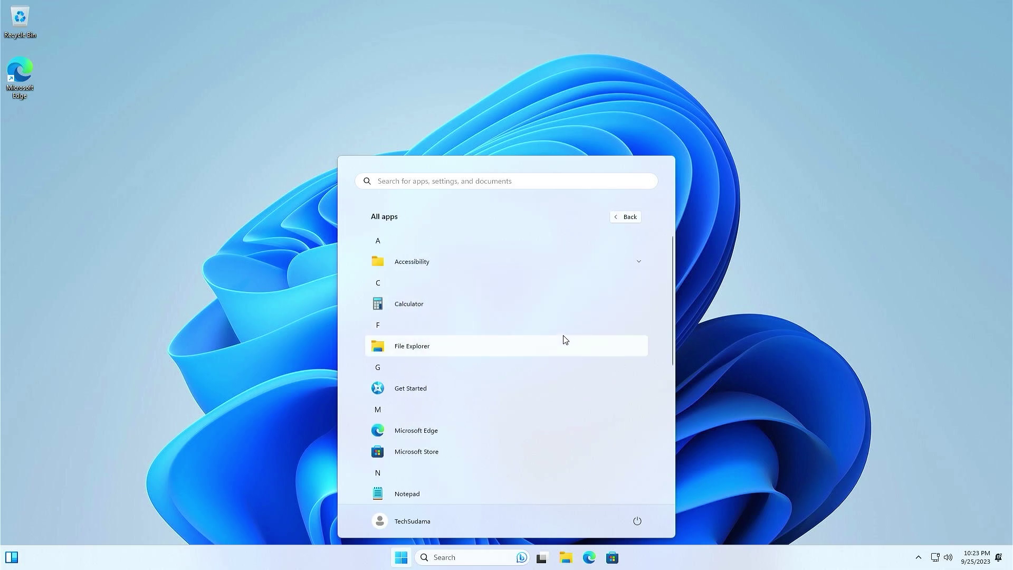
{"action": "scroll", "coordinate": [562, 340], "scroll_direction": "down", "scroll_amount": 5}
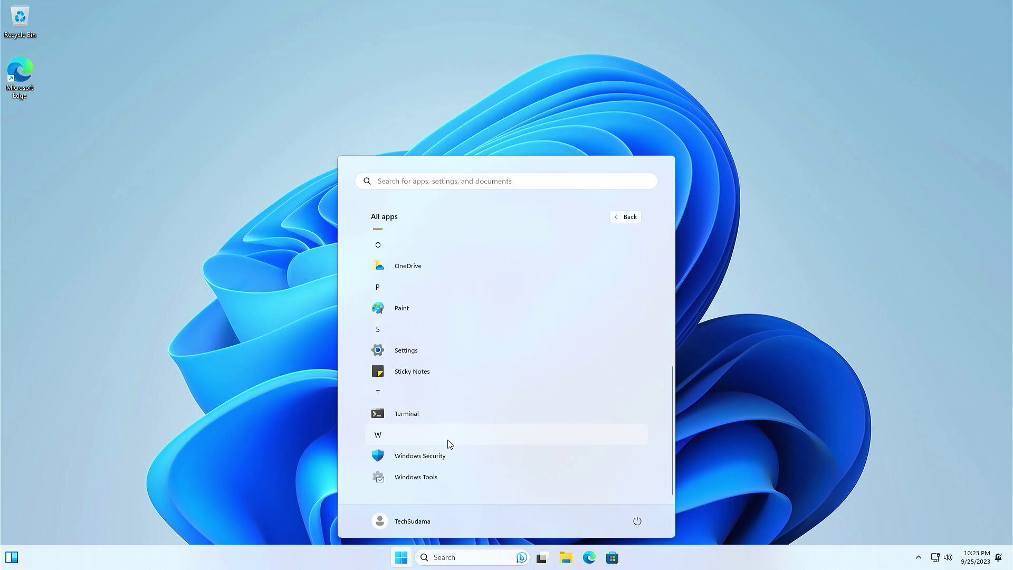
{"action": "scroll", "coordinate": [470, 275], "scroll_direction": "up", "scroll_amount": 5}
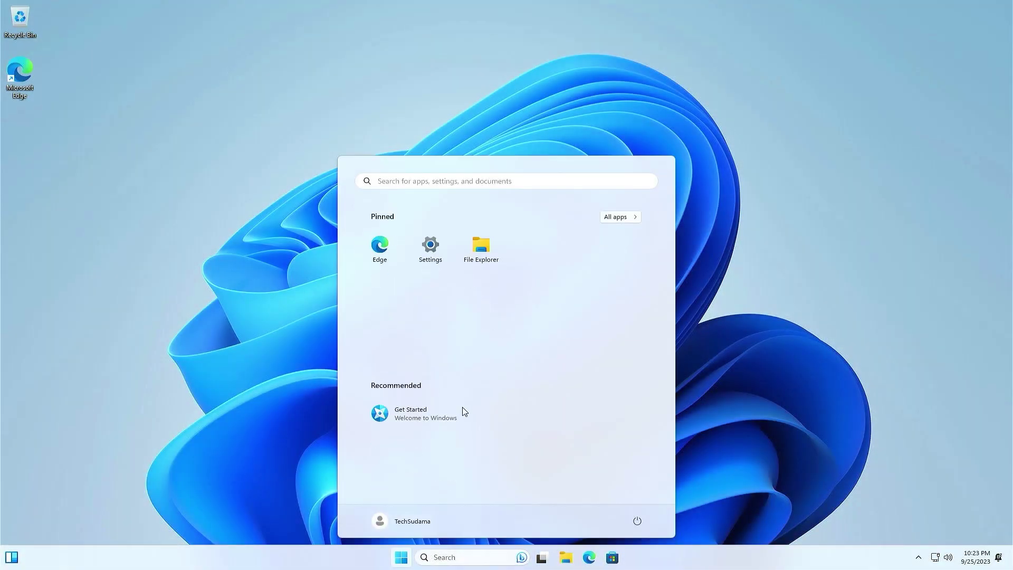
{"action": "left_click", "coordinate": [444, 248]}
{"action": "left_click", "coordinate": [738, 94]}
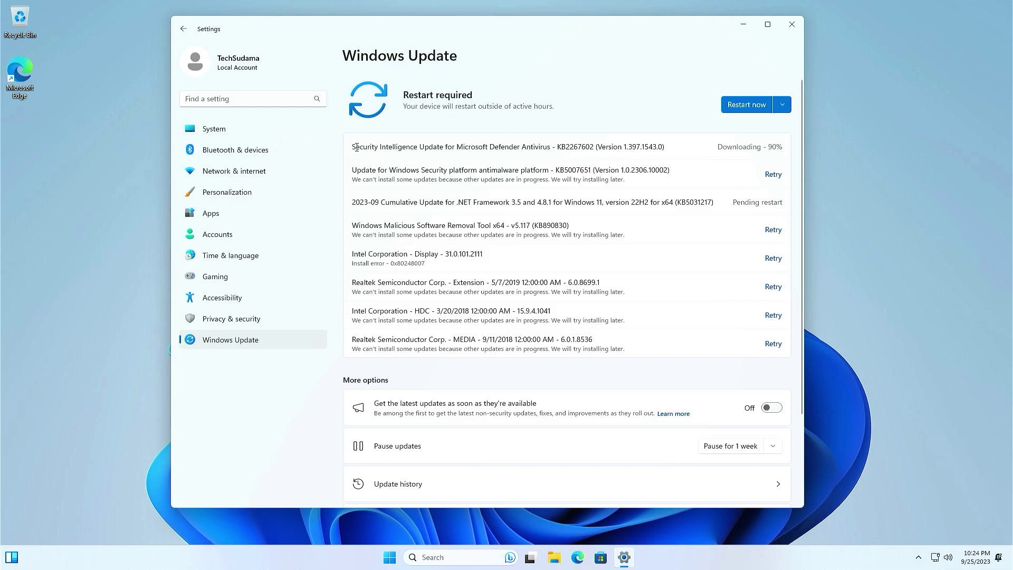
- Highlight the first pending update's title, then close Settings with Alt+F4
{"action": "left_click_drag", "start_coordinate": [356, 148], "coordinate": [673, 141]}
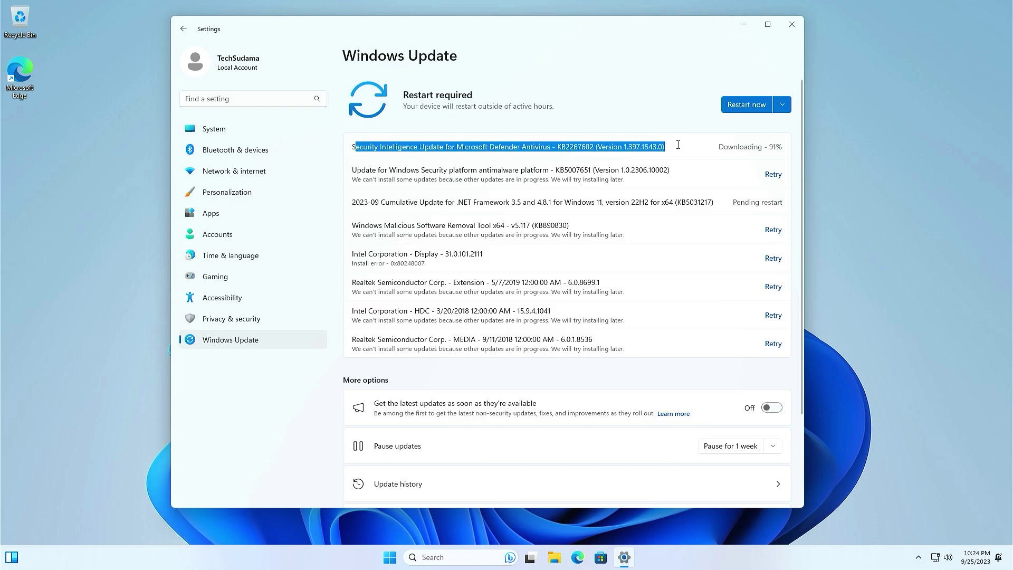
{"action": "key", "text": "alt+F4"}
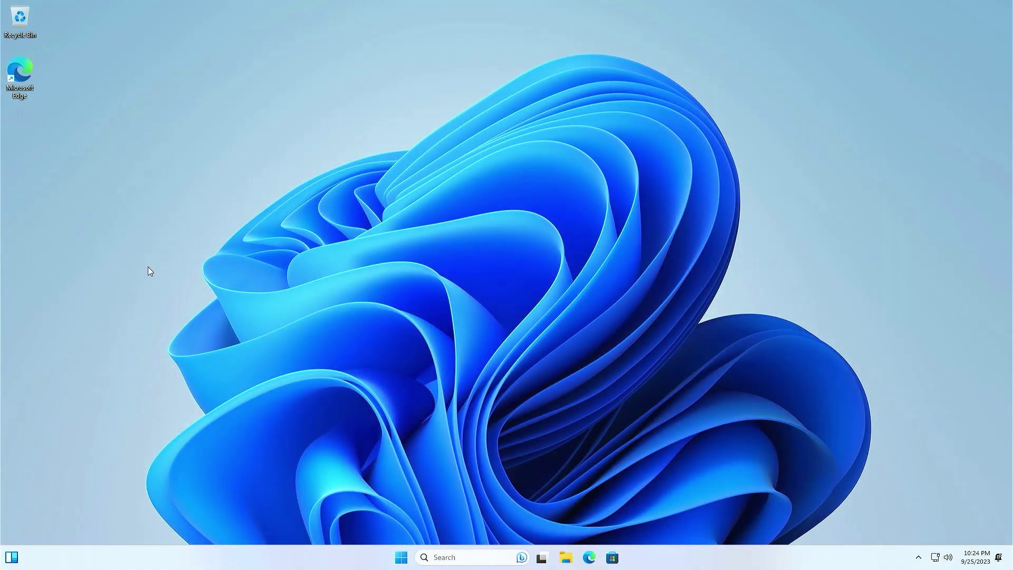
- Launch Intel Graphics Command Center from a Start menu search for 'inte'
{"action": "right_click", "coordinate": [139, 241]}
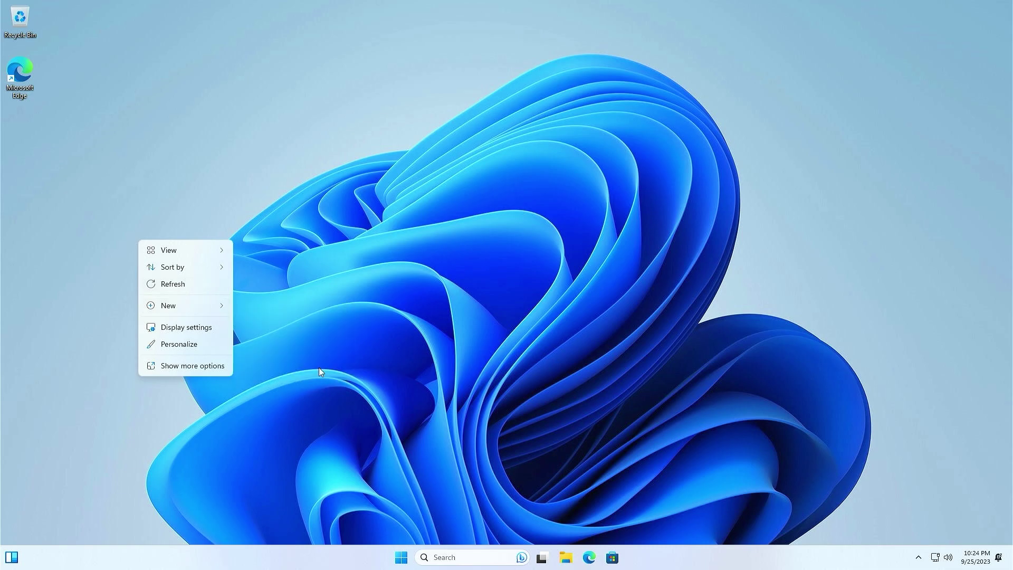
{"action": "key", "text": "super"}
{"action": "type", "text": "inte"}
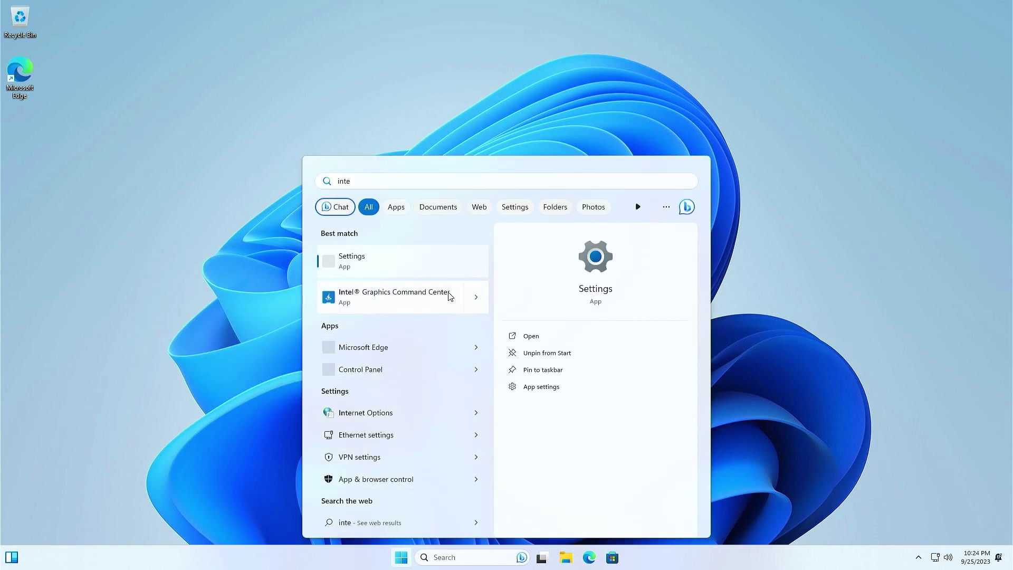
{"action": "left_click", "coordinate": [377, 301]}
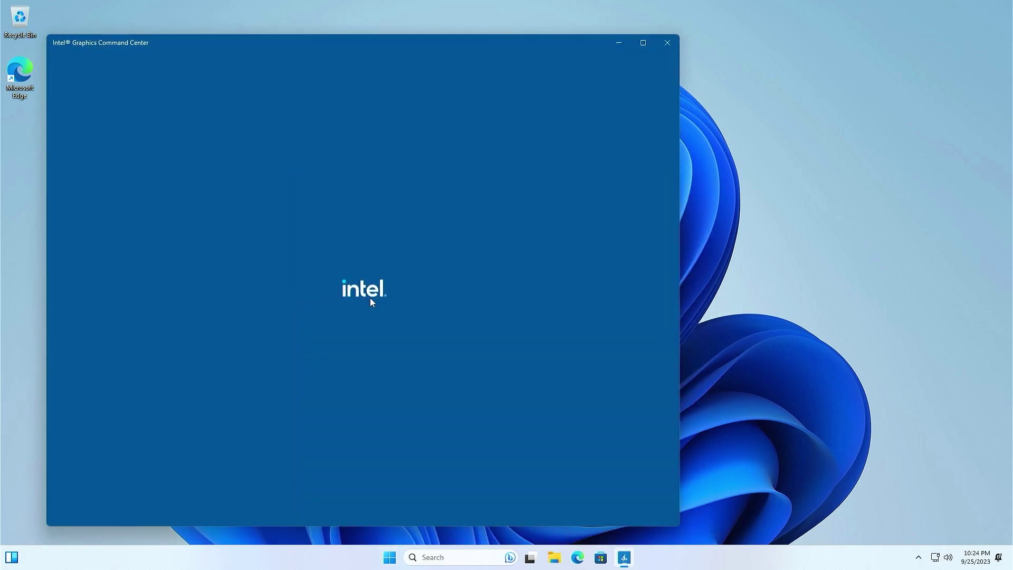